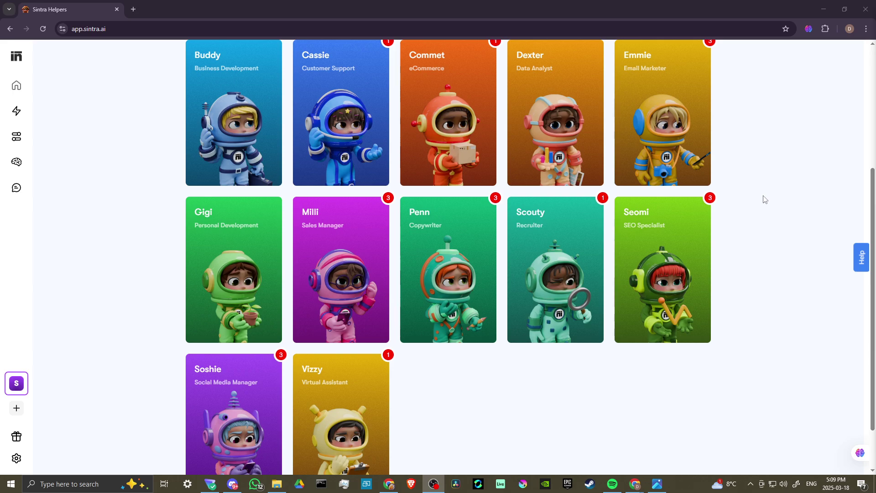
Open the chat with Dexter, the Data Analyst helper, and send its suggested prompt "Optimize Content for Engagement".
scroll(564, 120, up, 1)
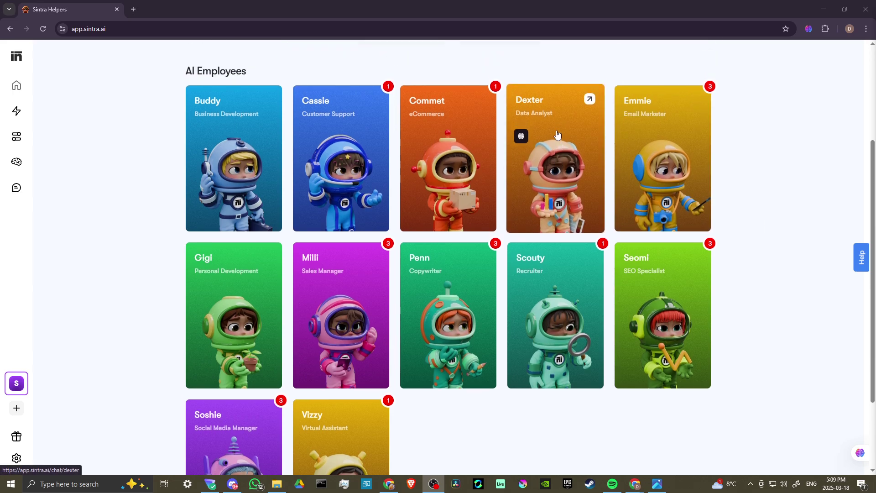
mouse_move(570, 188)
click(551, 188)
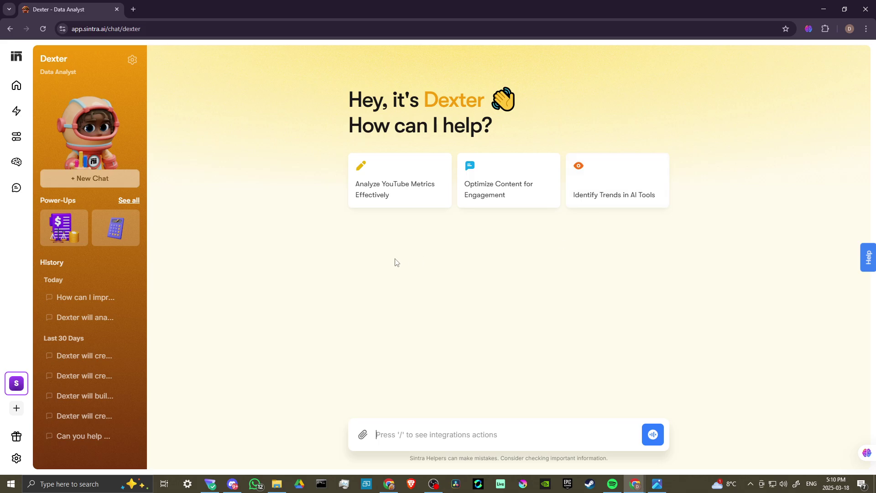
click(513, 171)
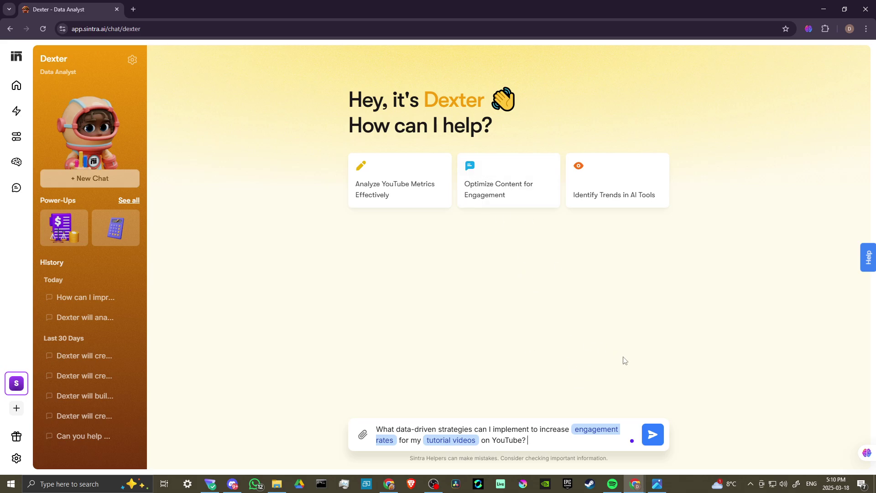
click(657, 440)
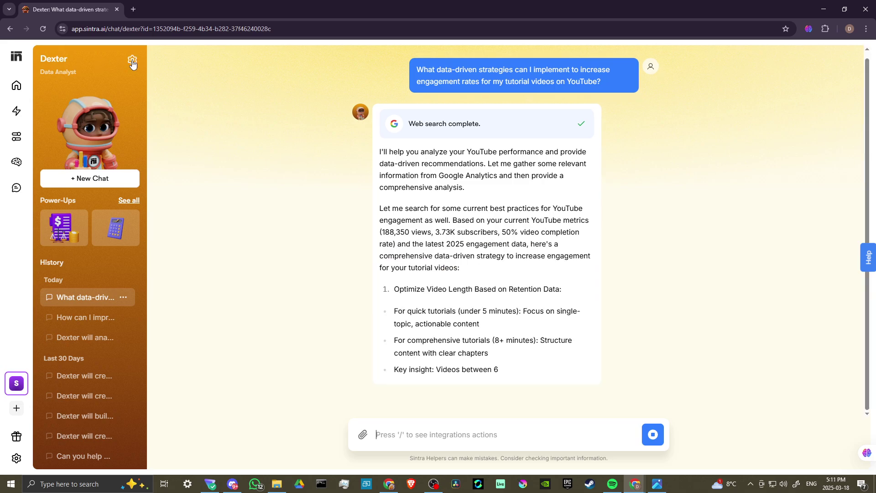
Review Dexter's personality settings, including the vibe setting and the custom instructions field, and close them.
click(133, 61)
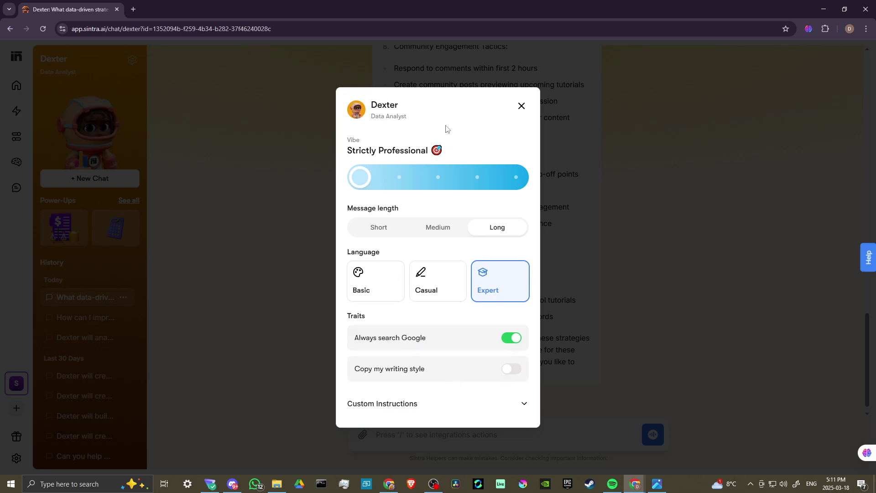
drag(361, 179, 340, 180)
click(391, 412)
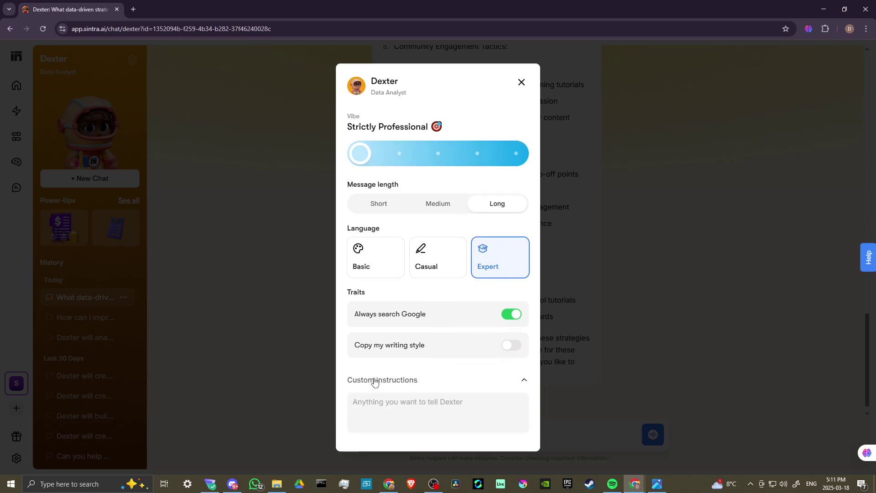
click(369, 405)
click(522, 81)
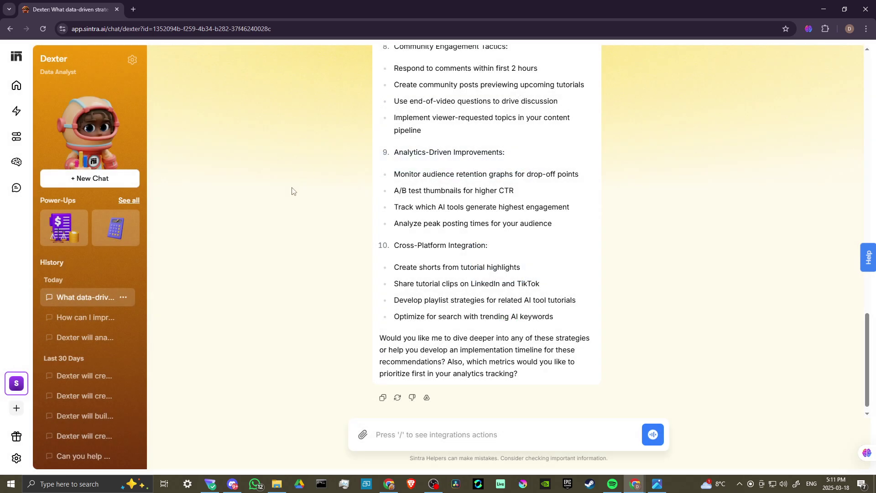
Examine the stored knowledge entries about the business in Brain AI, from the first snippet to the last.
click(17, 164)
scroll(264, 309, down, 9)
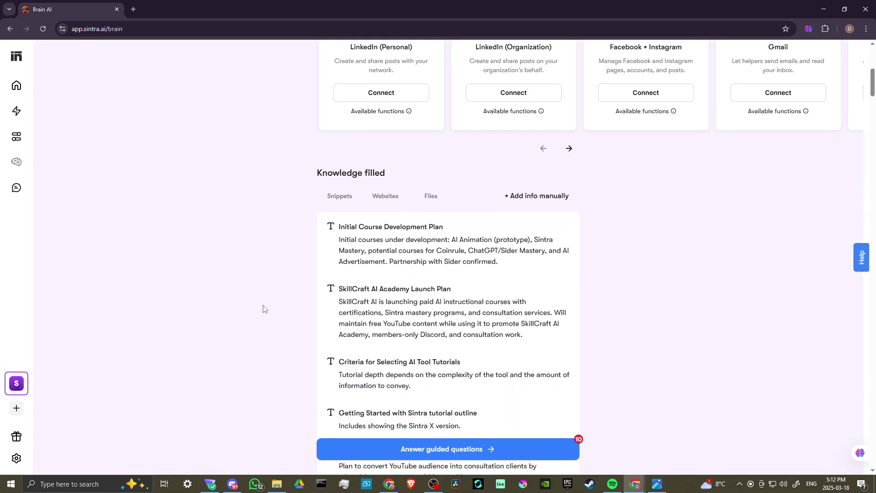
scroll(377, 214, down, 14)
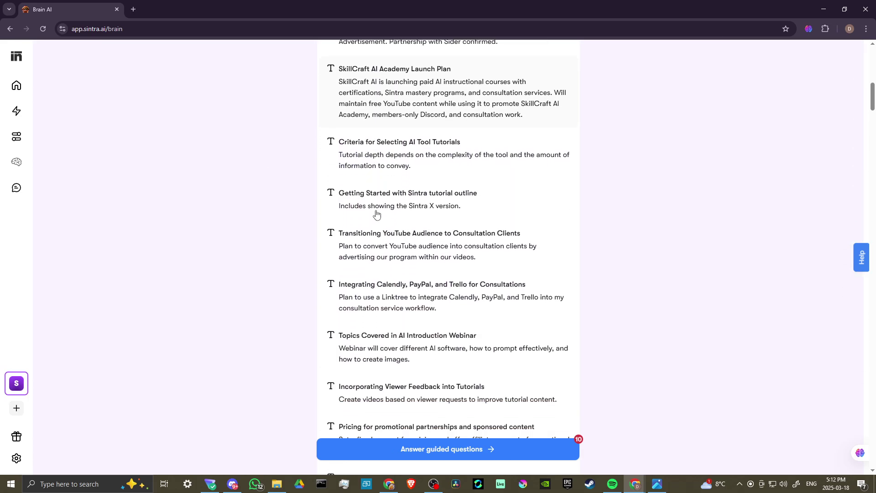
scroll(377, 213, down, 14)
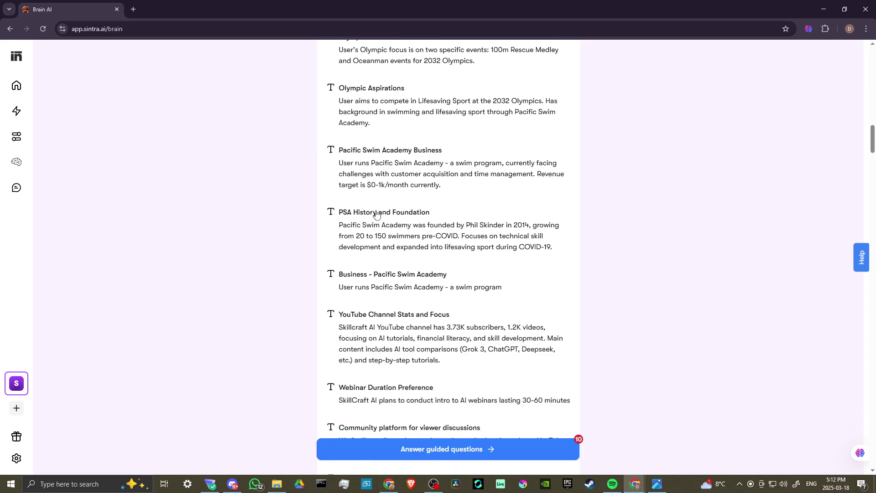
scroll(377, 214, down, 13)
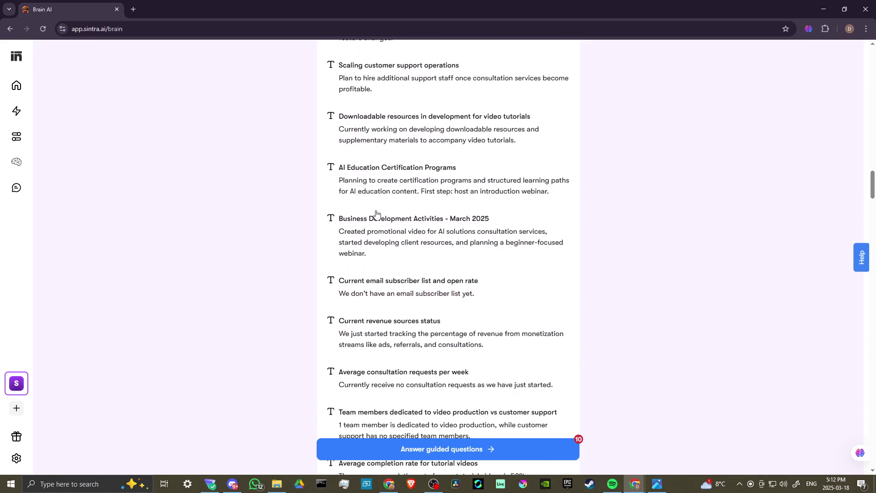
scroll(376, 213, down, 15)
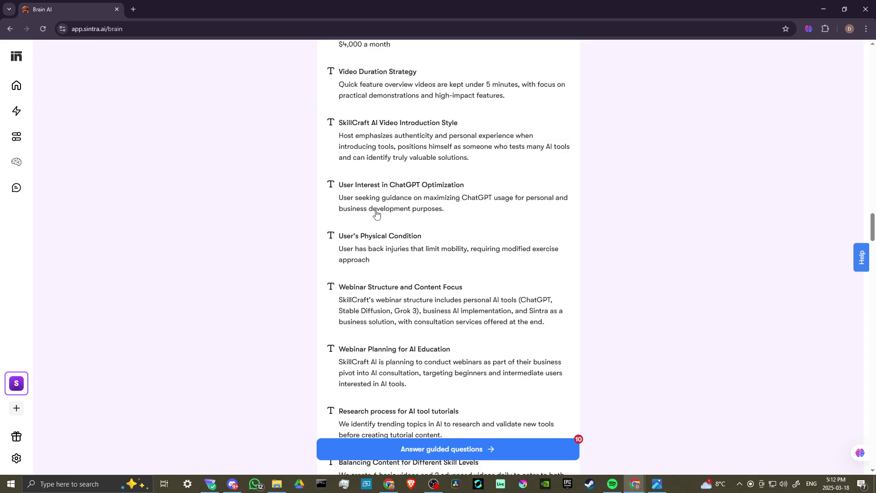
scroll(376, 213, down, 8)
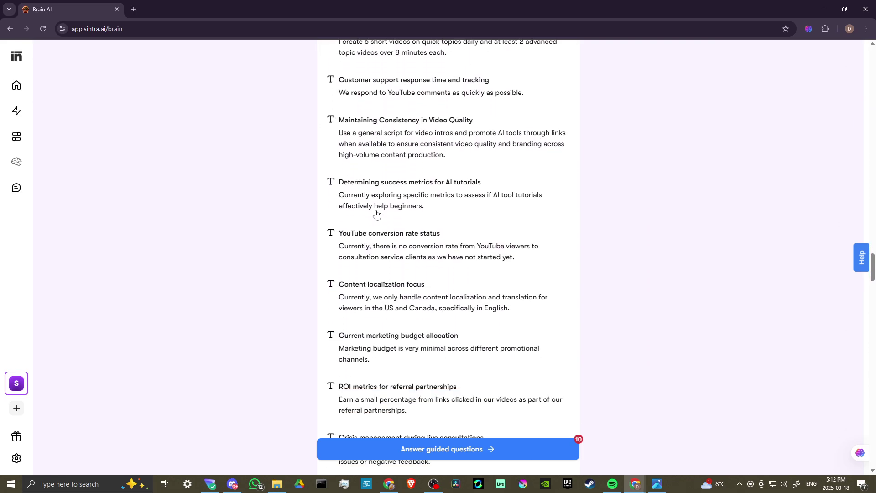
scroll(392, 259, down, 12)
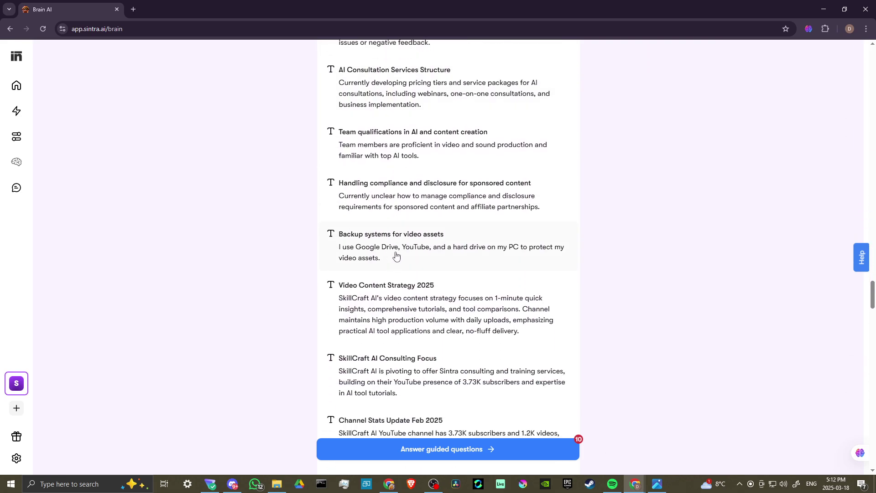
scroll(397, 252, down, 9)
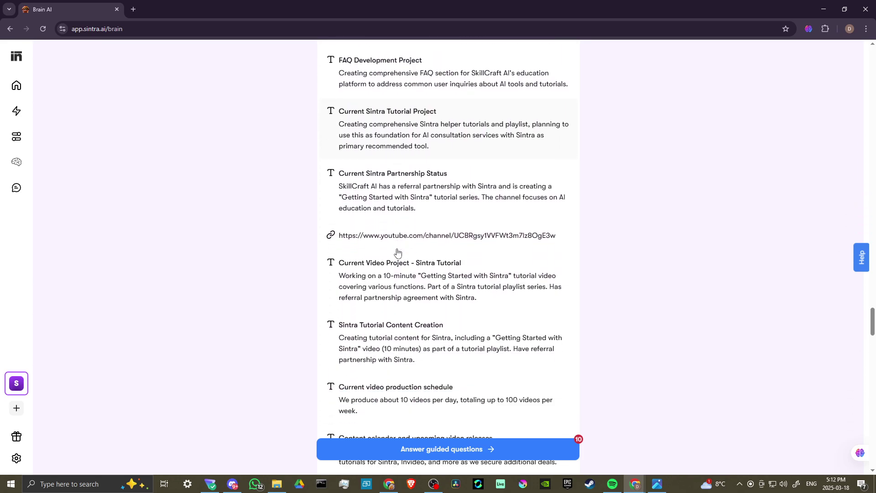
scroll(398, 251, down, 15)
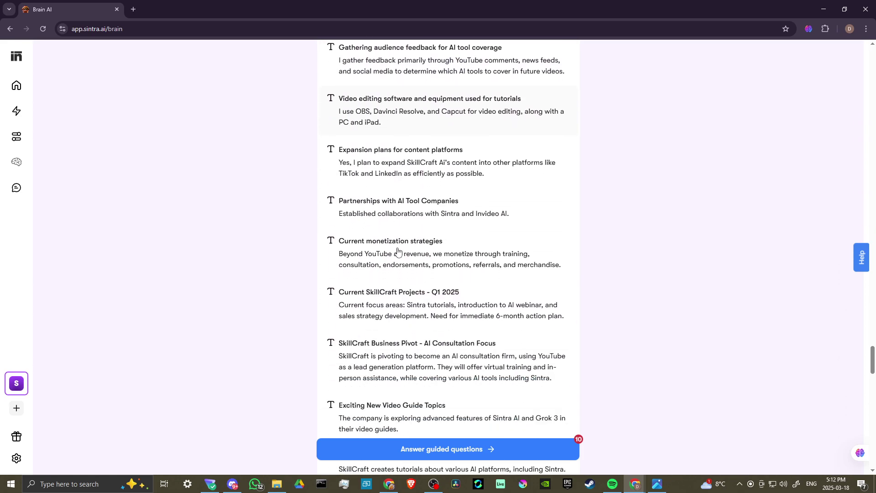
scroll(397, 250, down, 9)
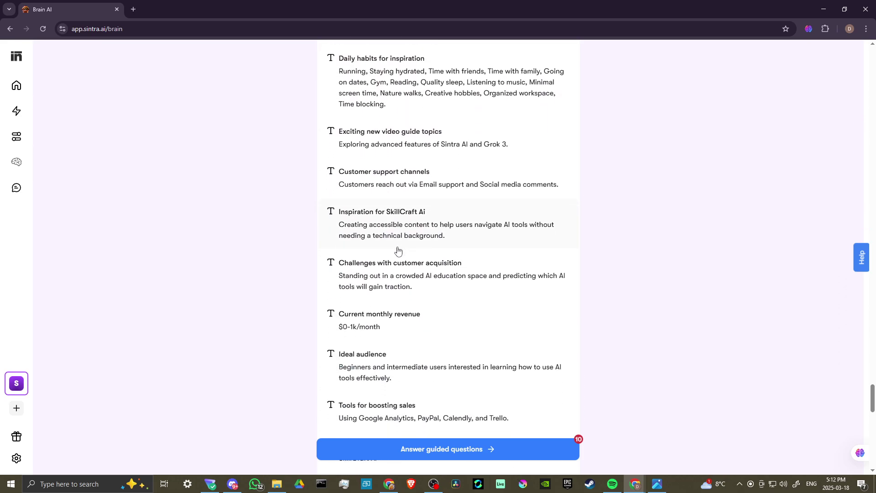
scroll(398, 250, down, 11)
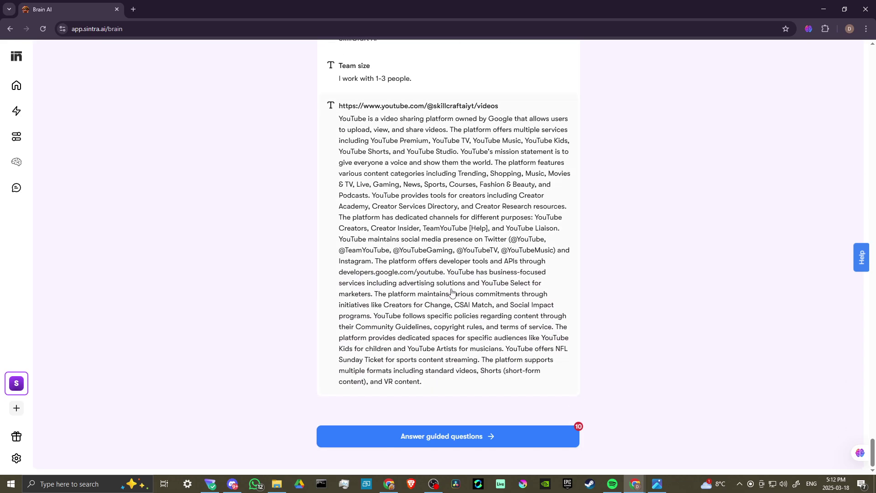
scroll(475, 297, up, 1)
scroll(476, 298, up, 17)
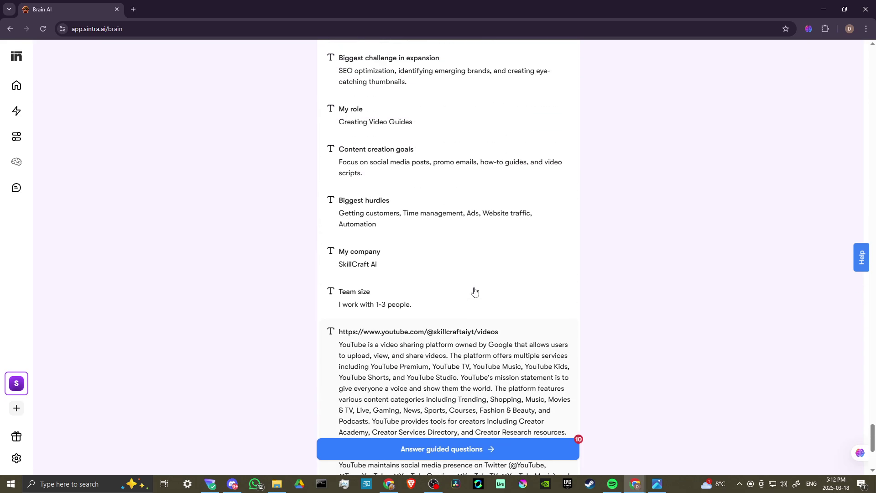
scroll(485, 271, up, 20)
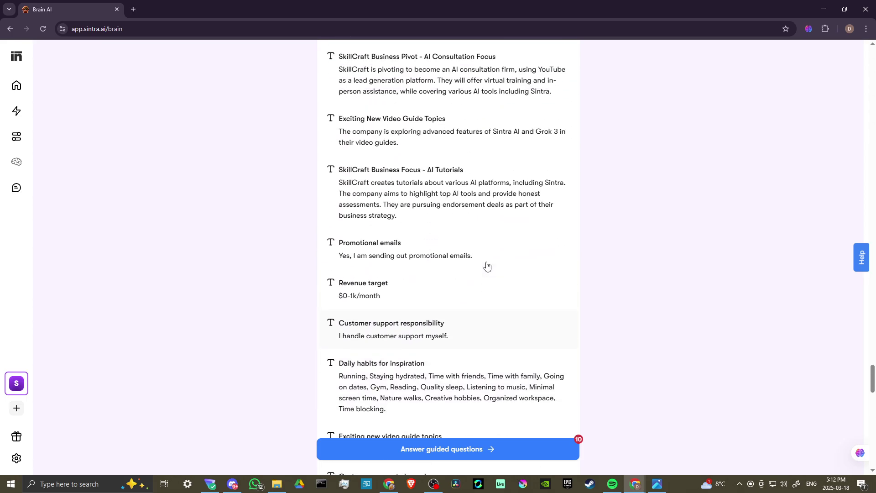
scroll(486, 265, up, 20)
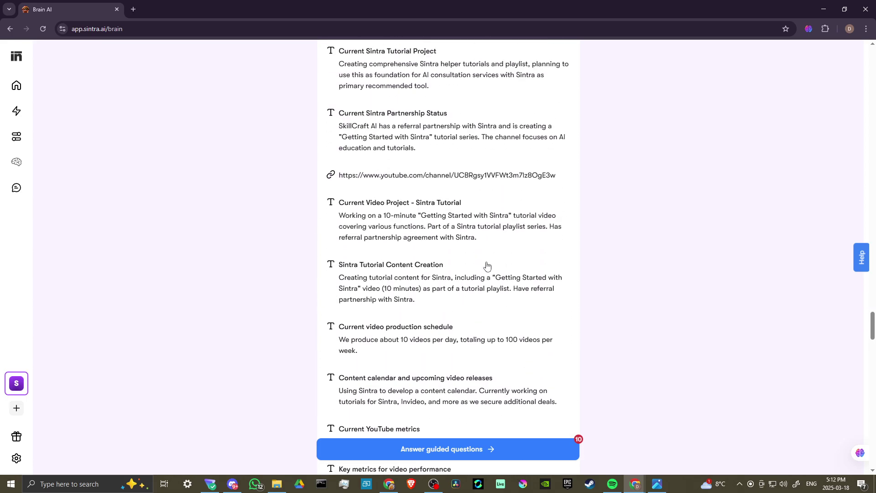
scroll(487, 266, up, 20)
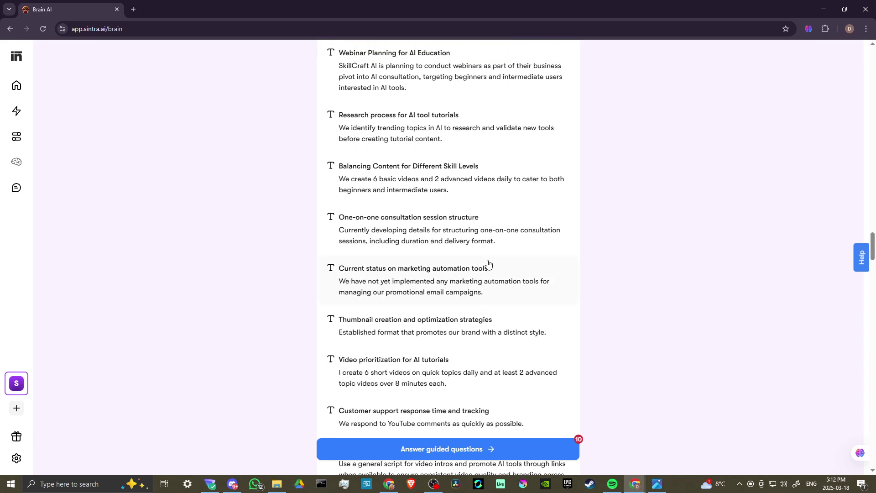
scroll(490, 259, up, 14)
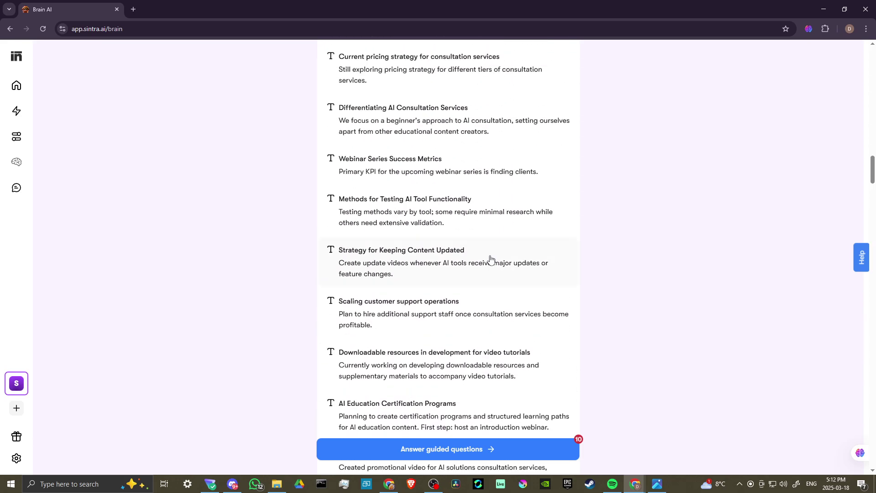
scroll(491, 259, up, 11)
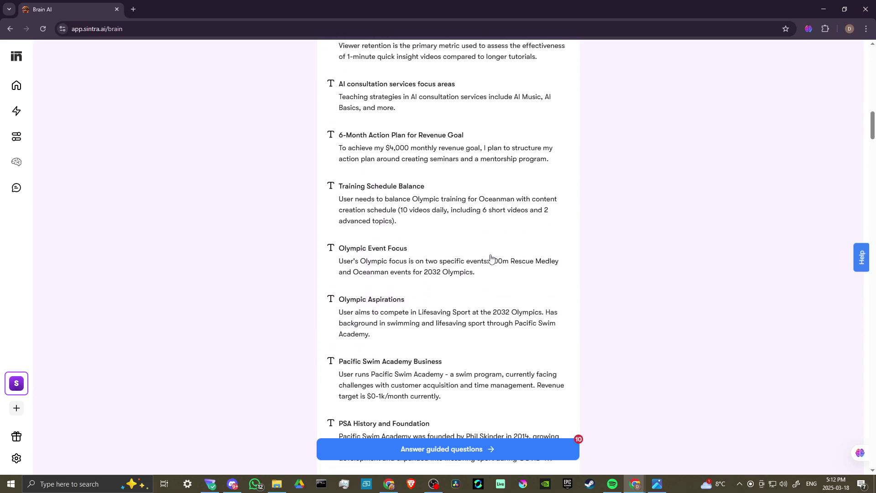
scroll(492, 257, up, 5)
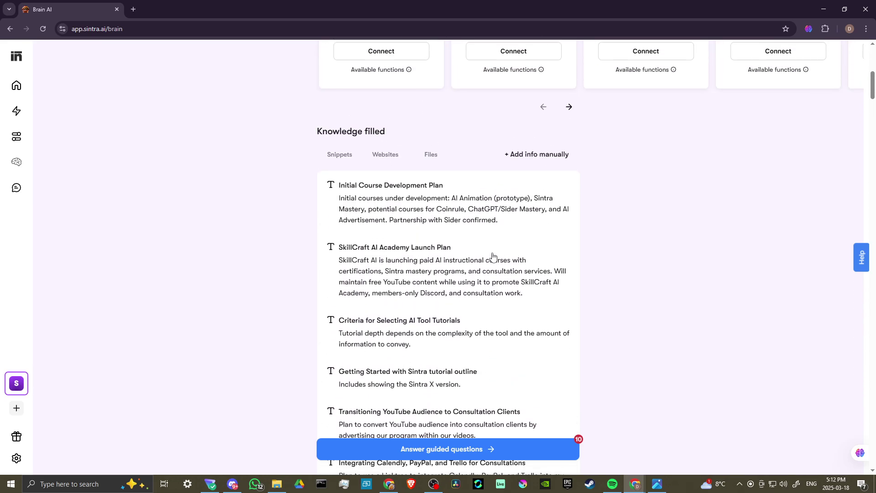
scroll(493, 257, down, 3)
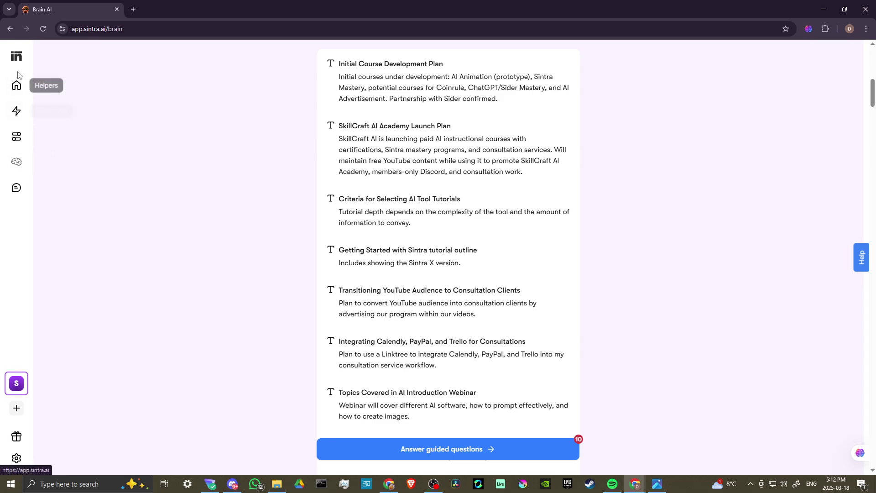
Return to Dexter's chat and reopen today's conversation about data-driven strategies for YouTube tutorial engagement.
click(17, 86)
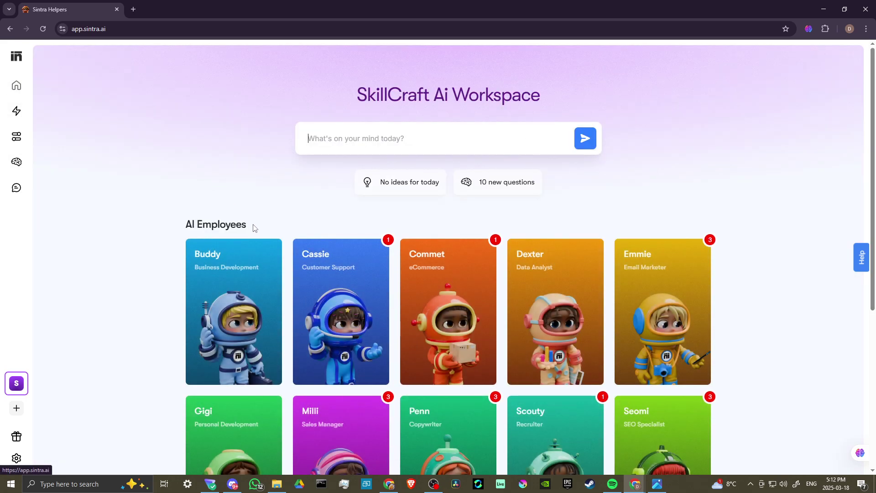
click(560, 301)
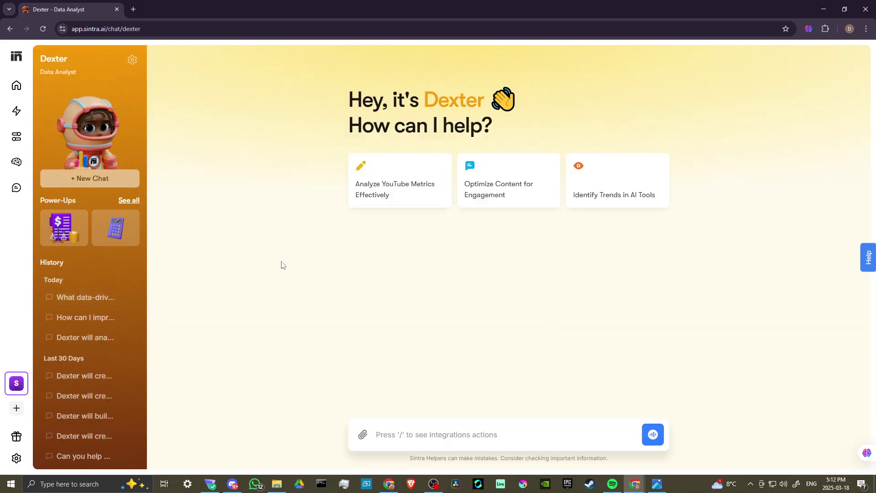
click(82, 299)
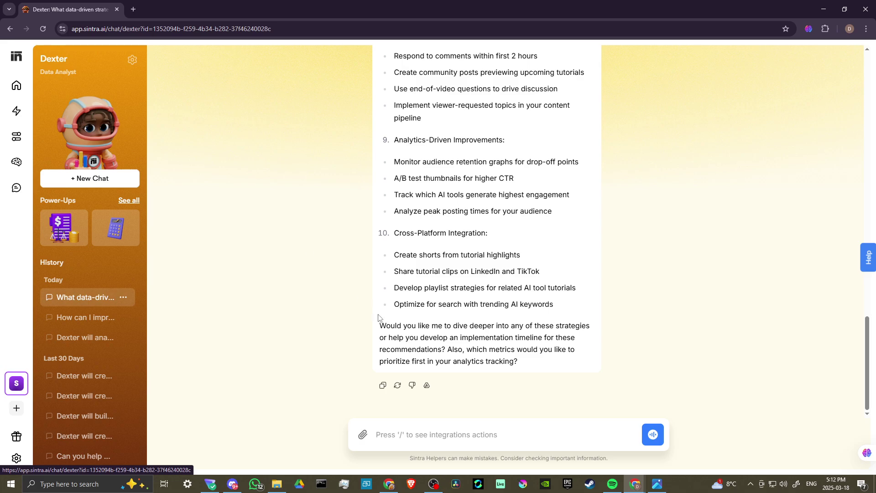
Read through Dexter's full answer on increasing engagement rates for the YouTube tutorial videos.
scroll(502, 254, up, 15)
scroll(494, 252, up, 6)
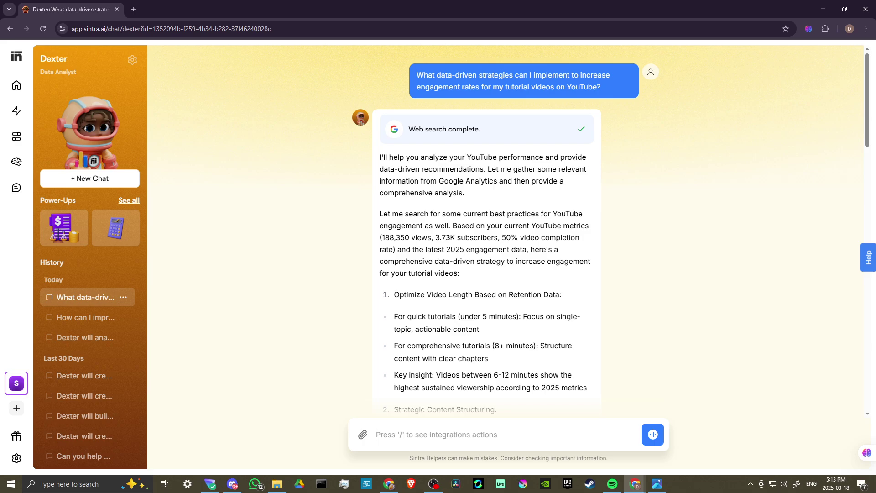
scroll(447, 160, down, 5)
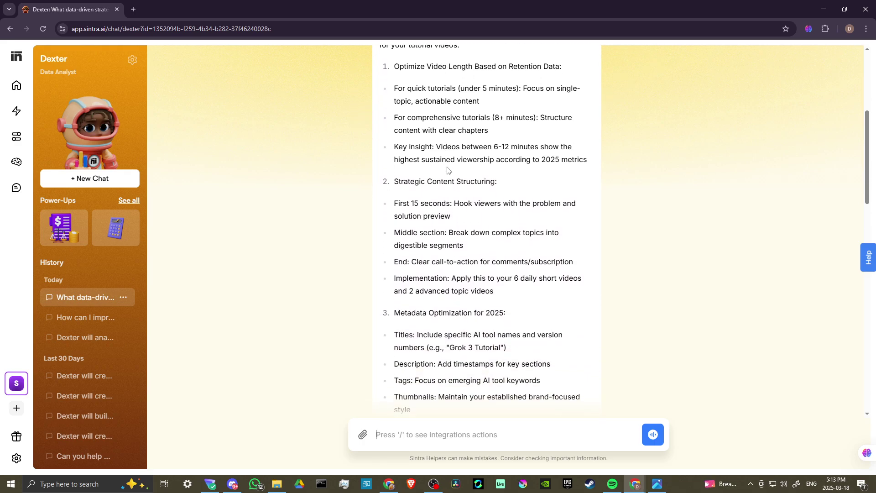
scroll(447, 168, up, 1)
scroll(424, 146, down, 3)
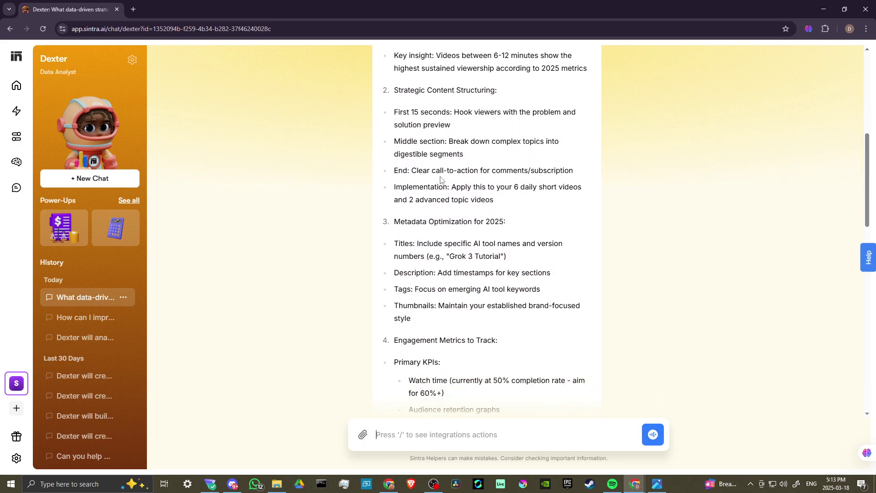
scroll(440, 178, up, 2)
scroll(441, 172, down, 4)
scroll(441, 171, down, 7)
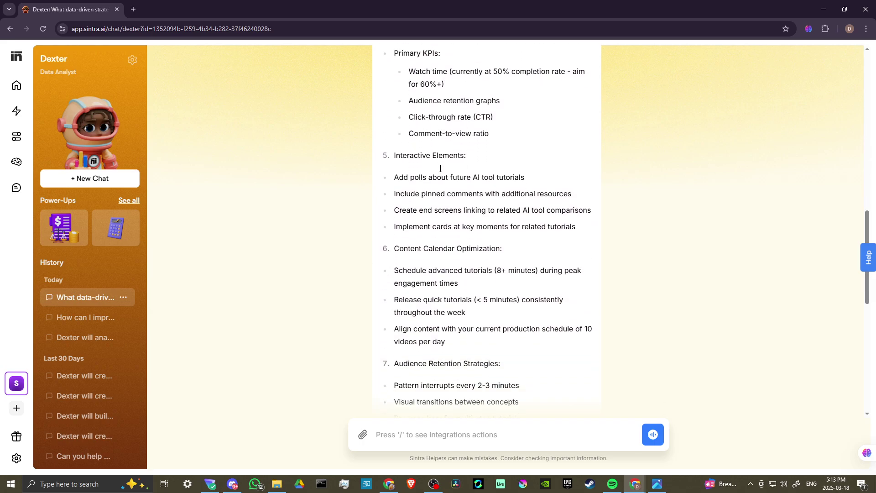
scroll(441, 168, down, 2)
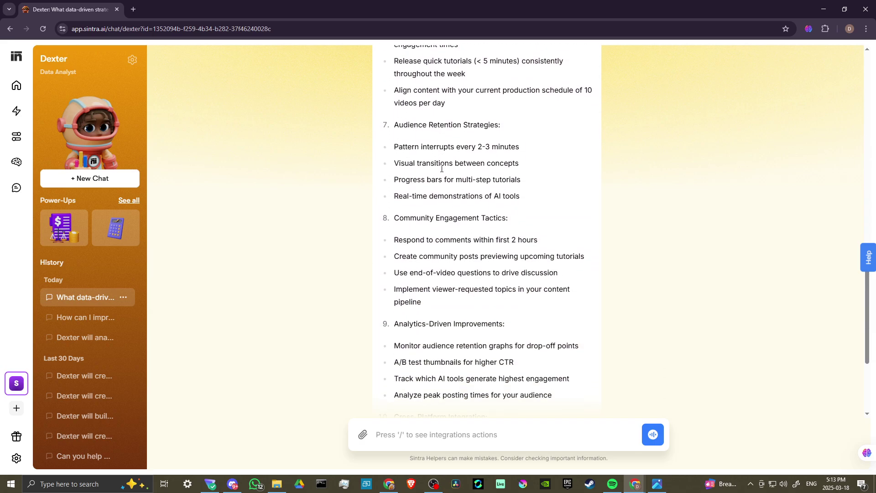
scroll(443, 168, up, 14)
scroll(444, 169, up, 2)
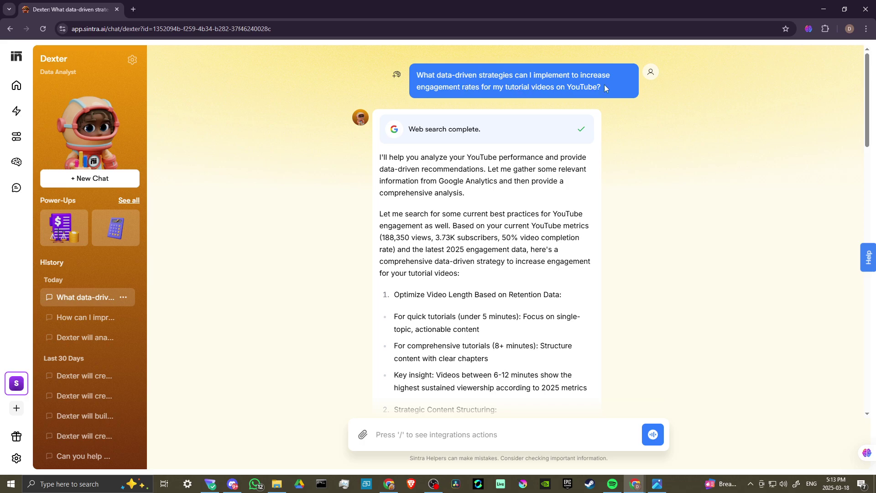
Review the ten numbered strategies in Dexter's answer, from video length optimization to cross-platform integration.
scroll(424, 173, down, 5)
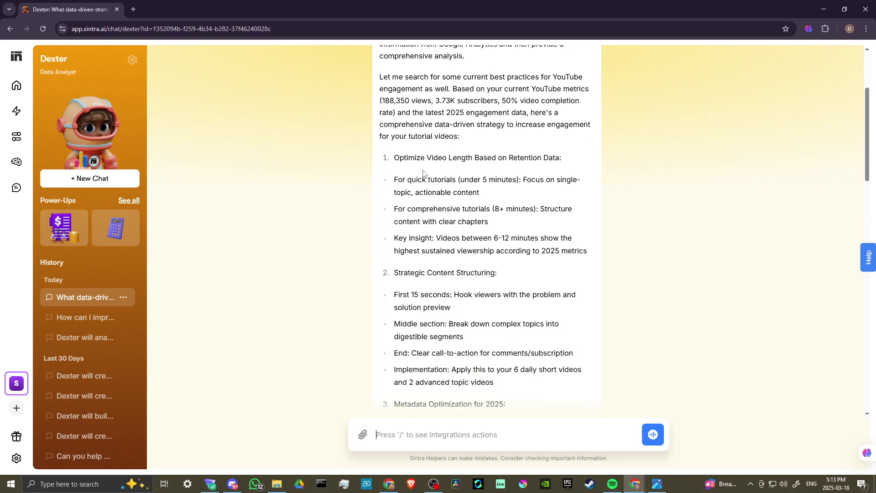
scroll(427, 170, down, 6)
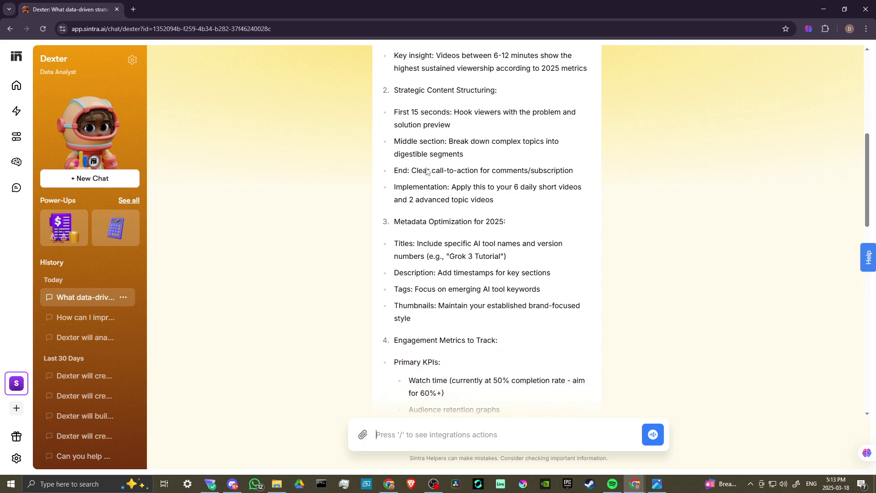
scroll(427, 170, down, 1)
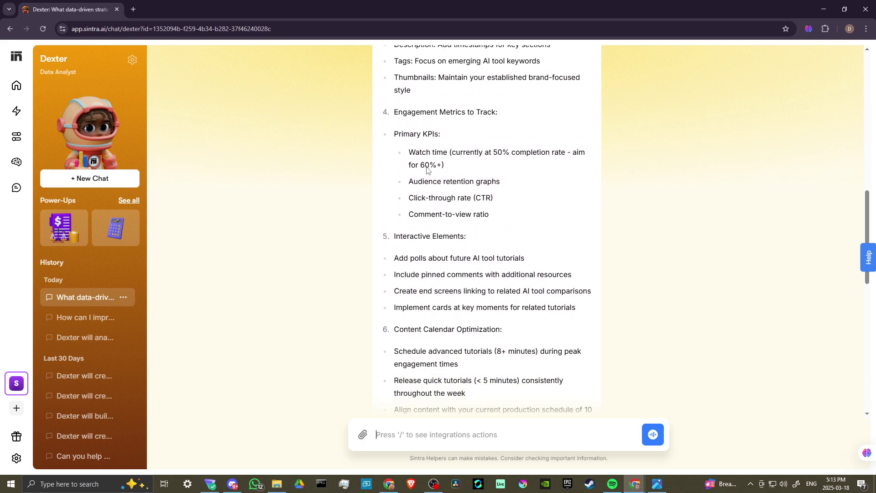
scroll(427, 167, down, 11)
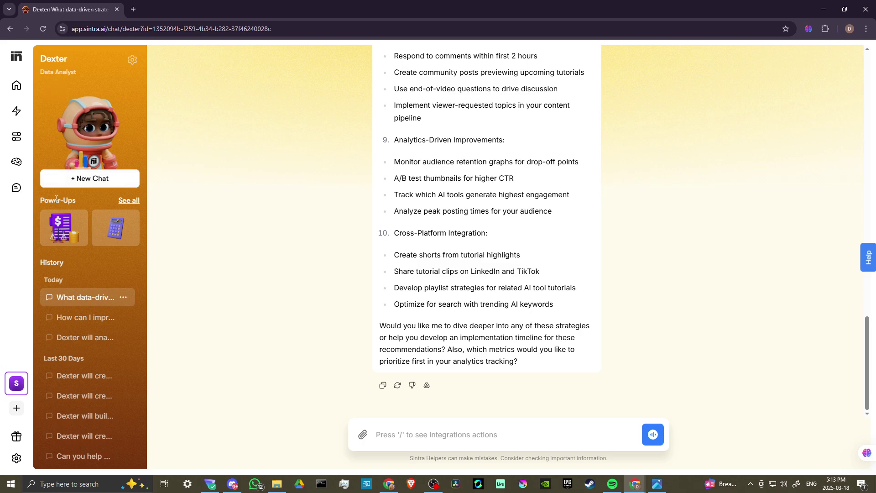
Look over Dexter's Power-Ups, including the Balance Sheet Generator's bank statement file and custom instructions fields, and return to his chat page.
click(127, 201)
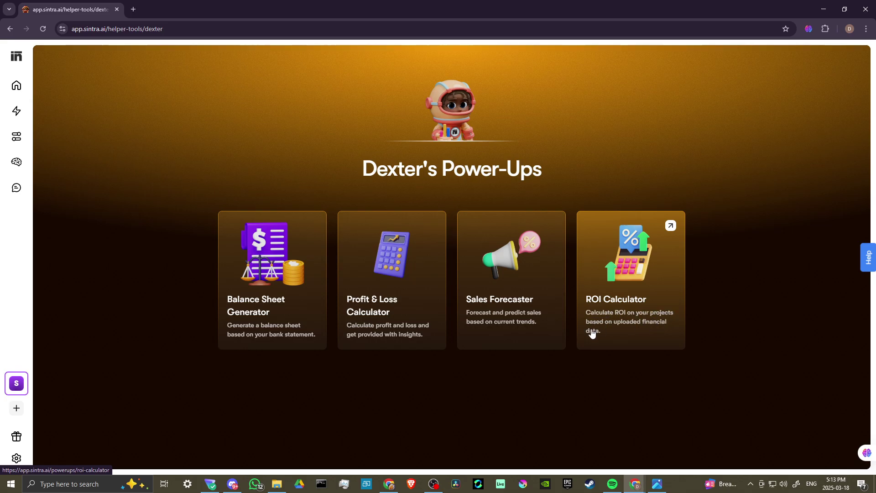
click(252, 317)
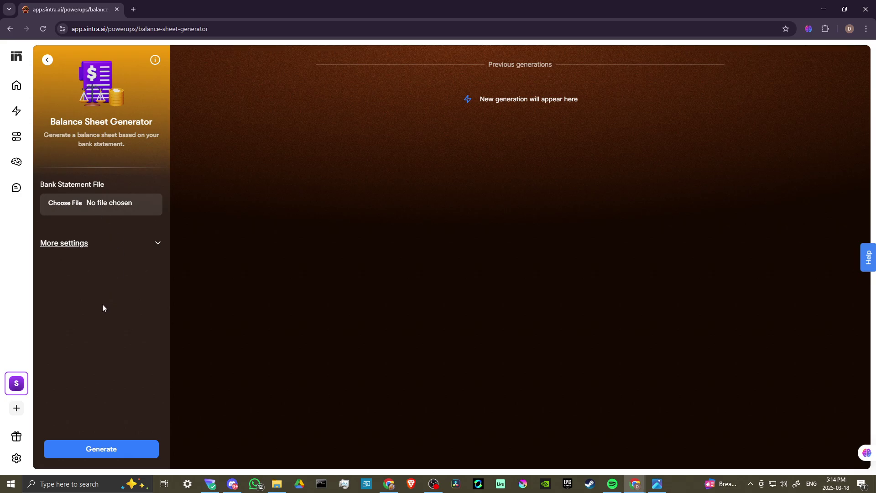
click(72, 245)
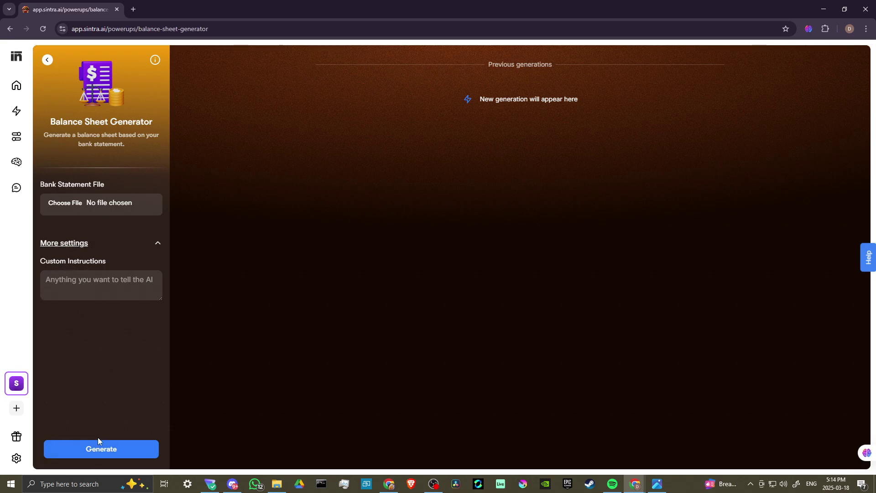
click(46, 60)
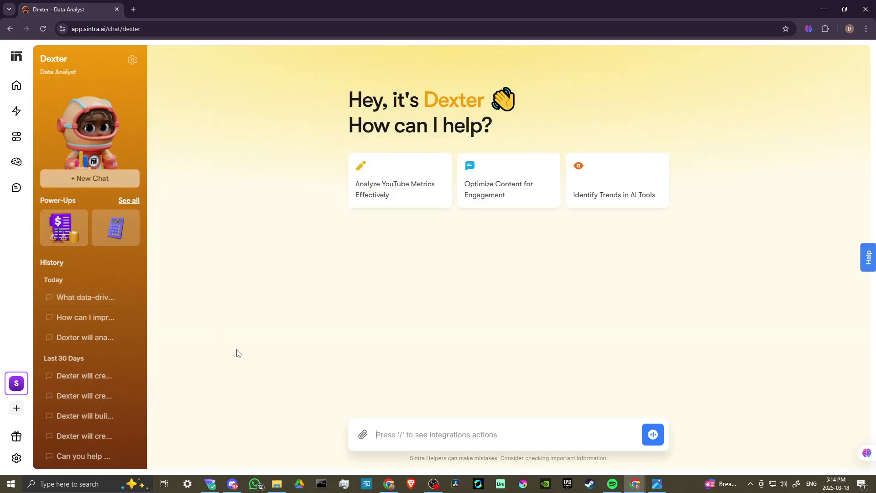
click(130, 201)
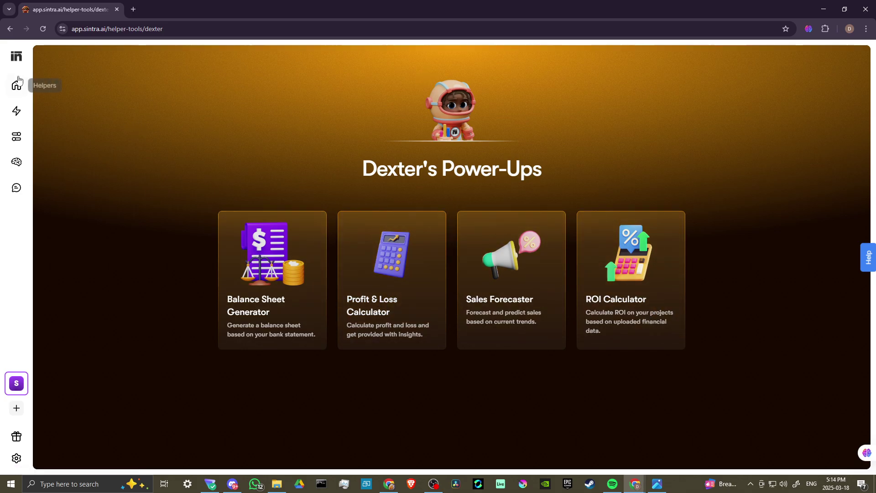
click(9, 28)
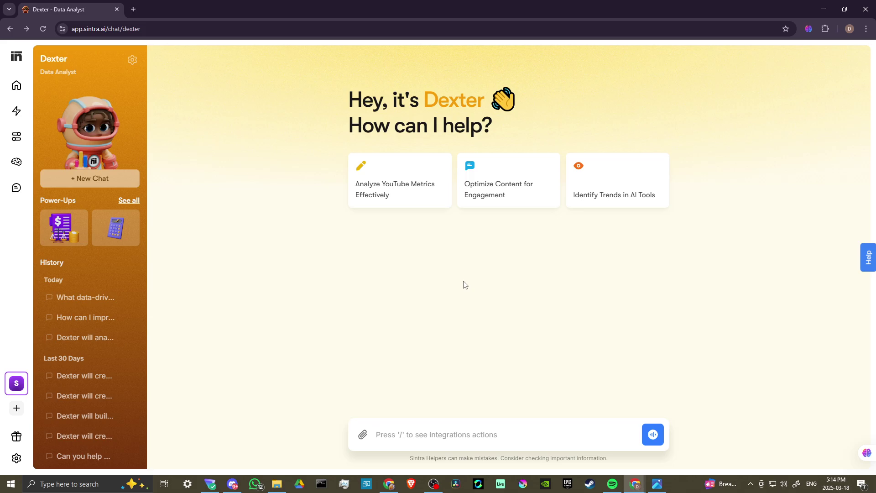
Switch to the open image viewer to display the promo code image.
click(663, 487)
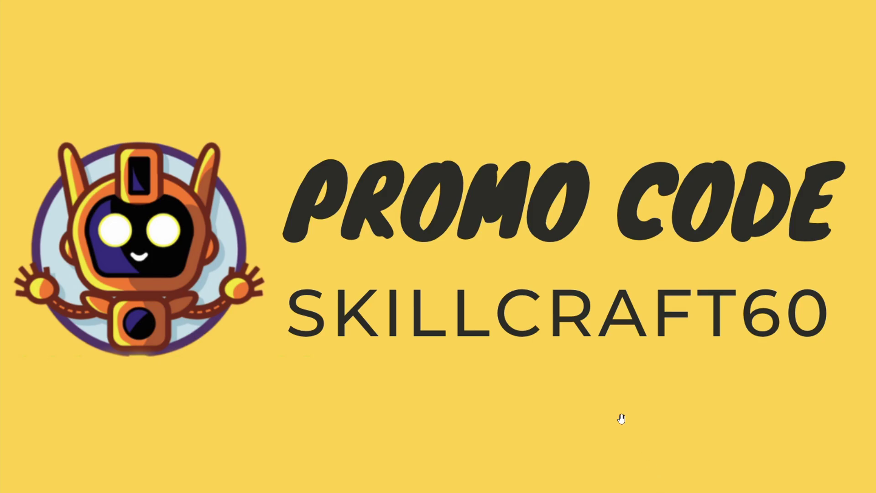